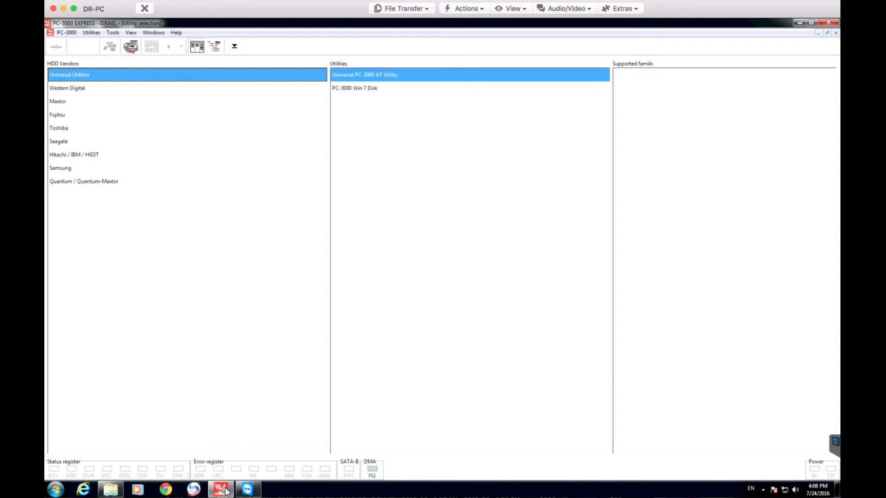
Launch Data Extractor for the Quantum/Quantum-Maxtor drive and name the task folder 'selective imaging'
left_click(205, 181)
left_click(132, 48)
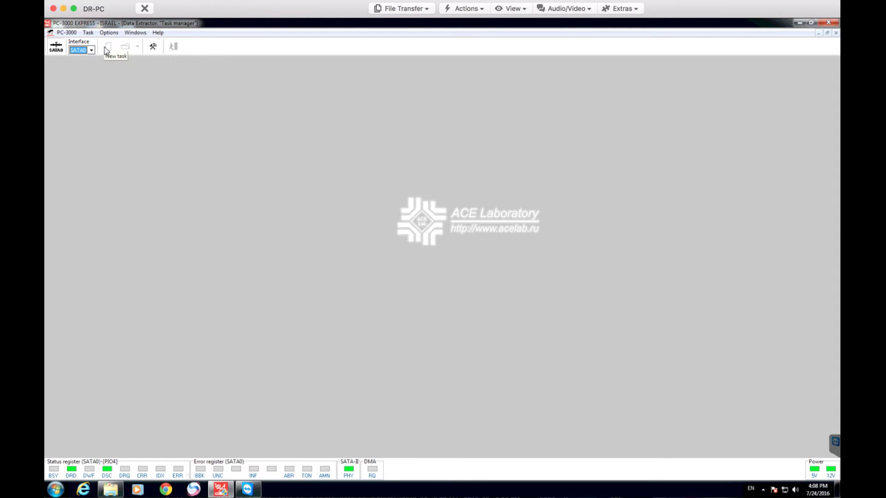
type("select")
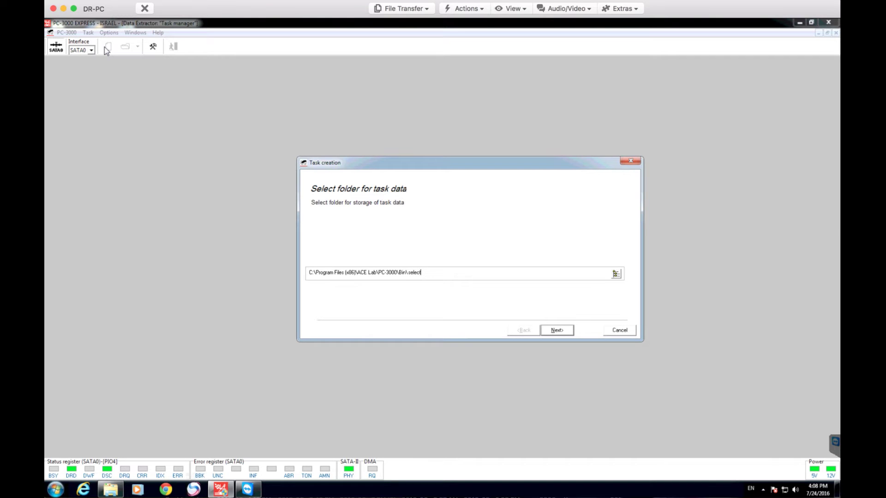
type("ive imag")
key("Return")
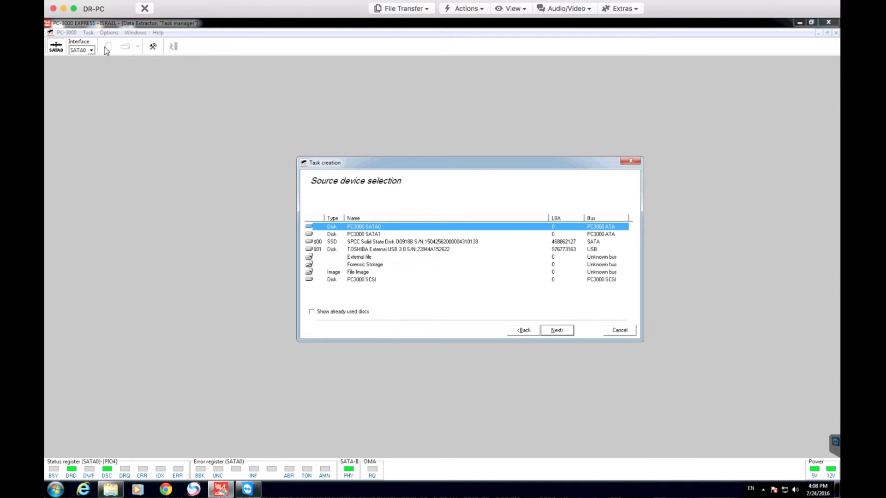
Use PC3000 SATA0 as source with default settings, enabling a data copy to PC3000 SATA1
left_click(554, 335)
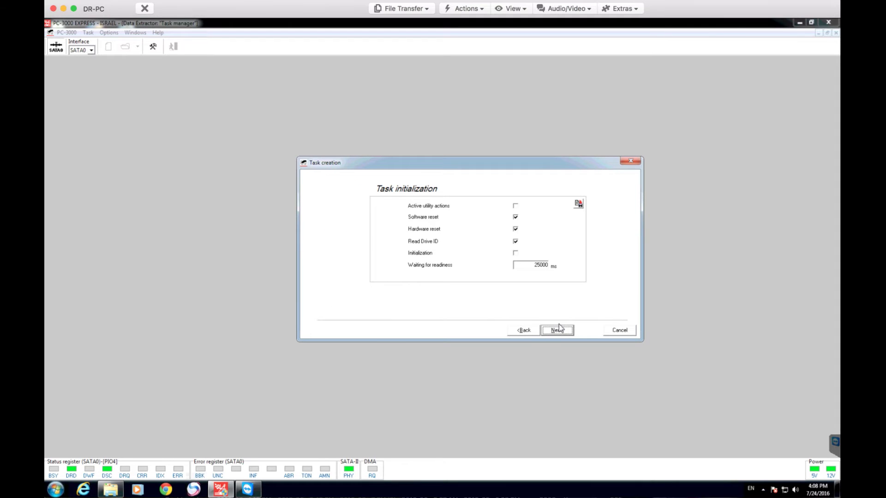
left_click(557, 331)
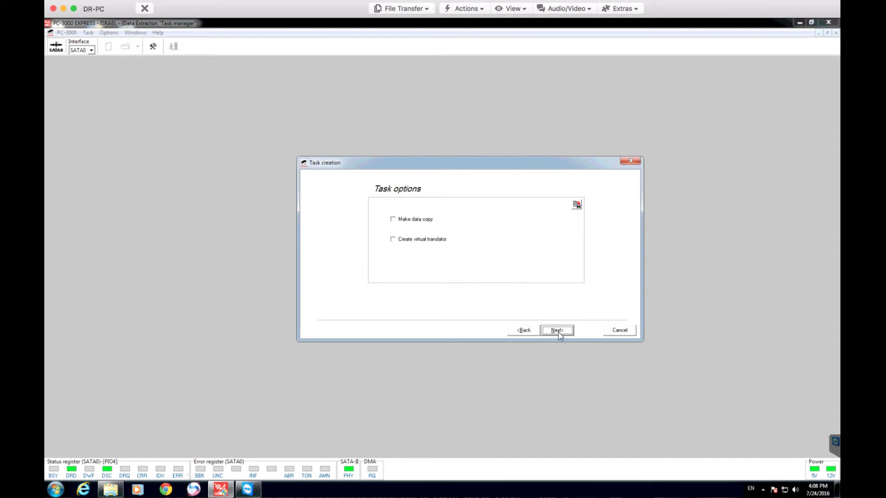
left_click(408, 220)
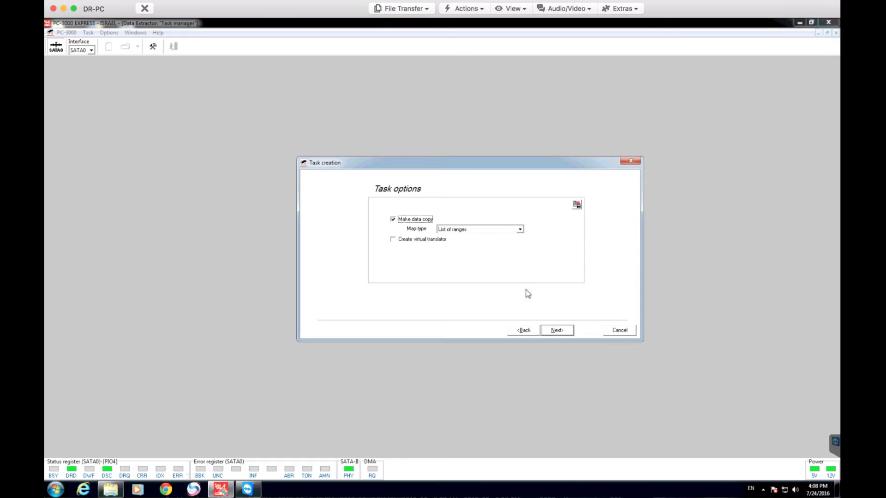
left_click(555, 332)
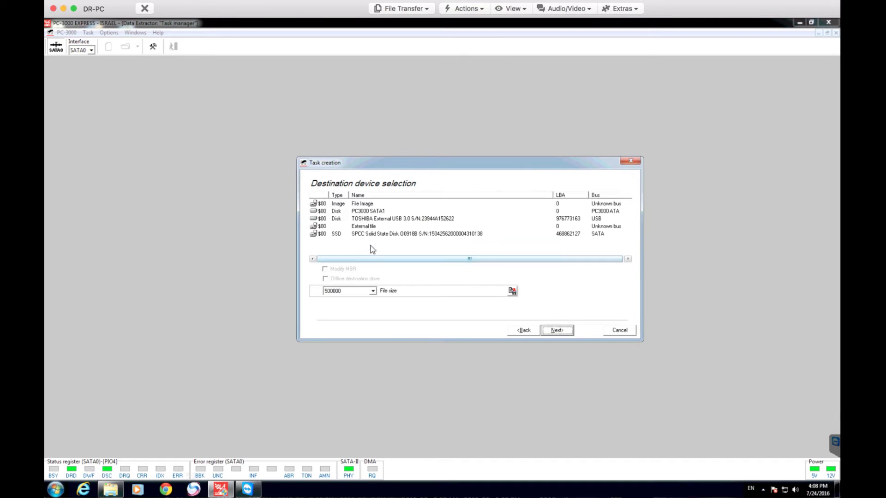
left_click(374, 212)
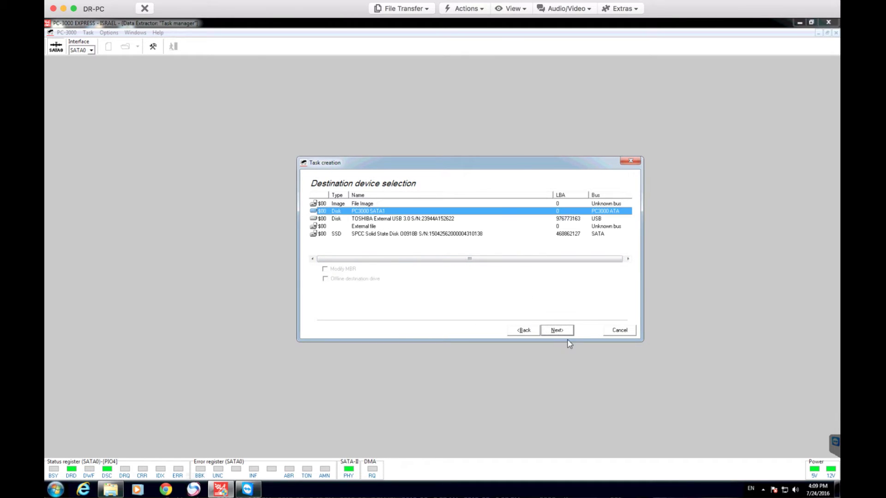
left_click(558, 331)
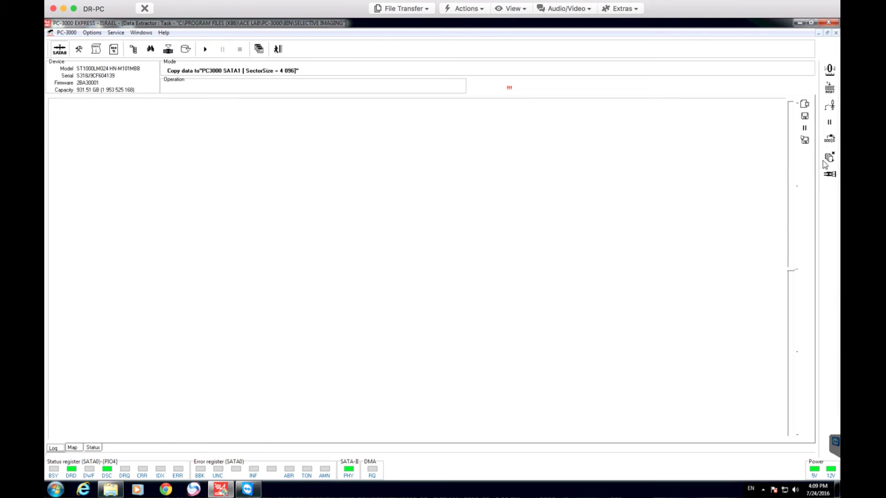
Build a heads map over LBAs 0–244190645 and confirm read/write using all four heads
left_click(831, 174)
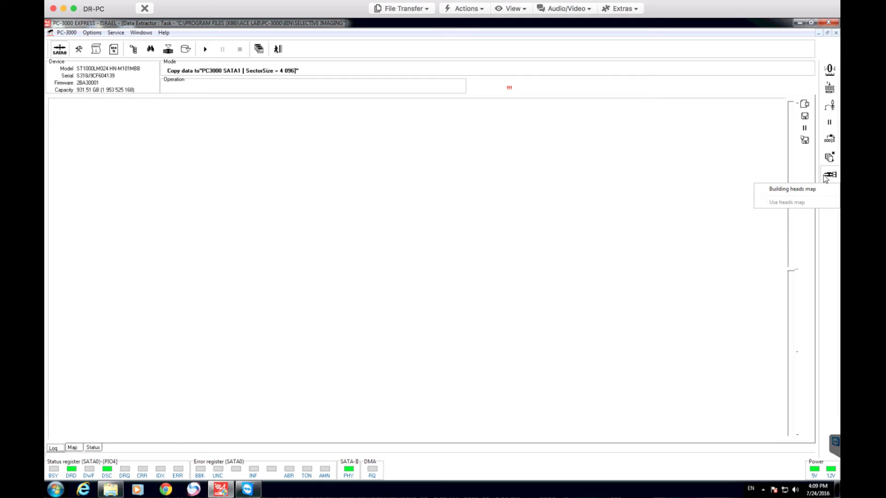
left_click(791, 190)
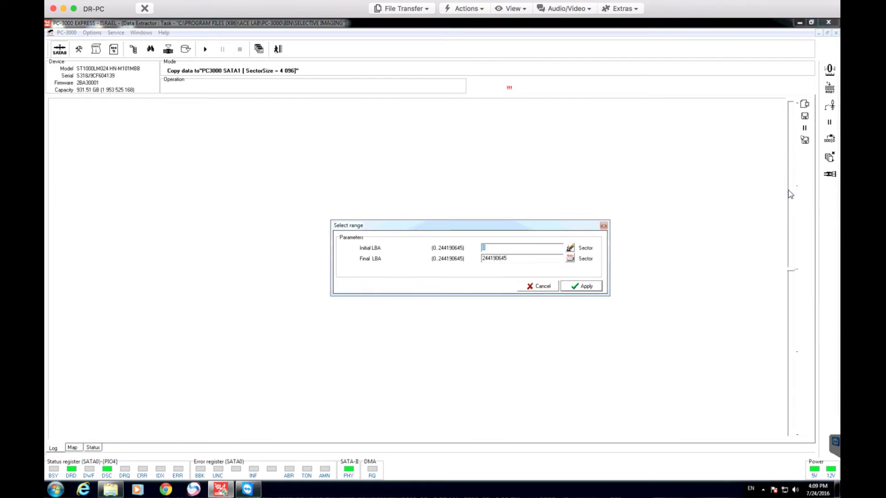
left_click(588, 287)
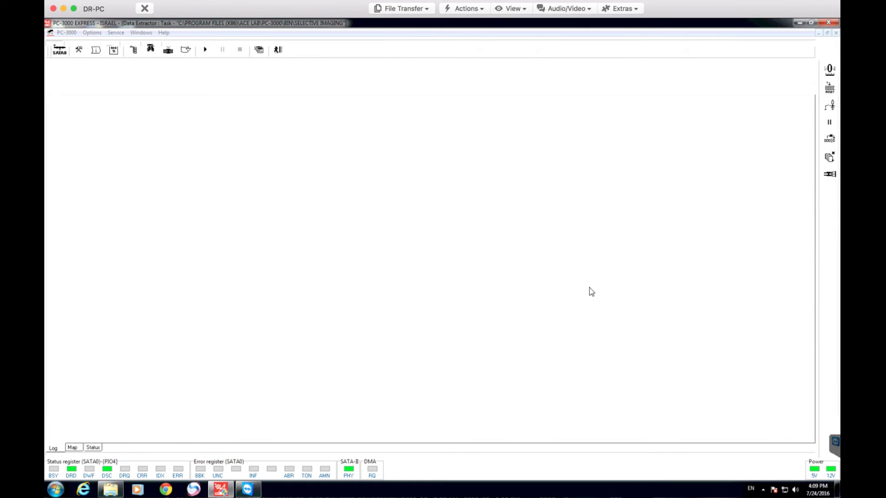
left_click(489, 276)
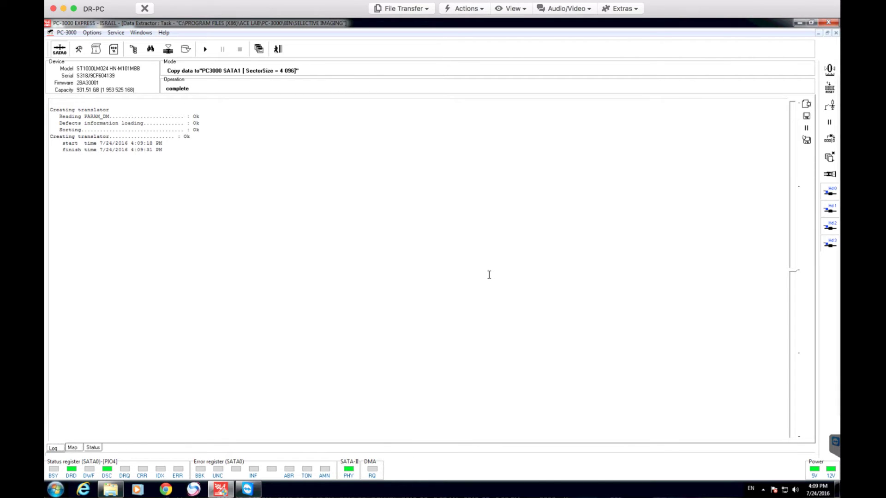
Browse the sector map, then open the data explorer showing the second SATA0 device's partitions
left_click(73, 448)
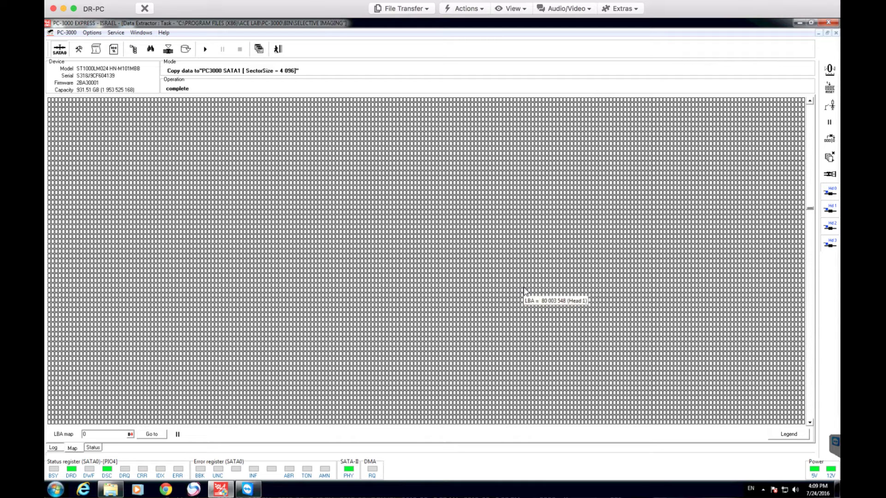
left_click(812, 271)
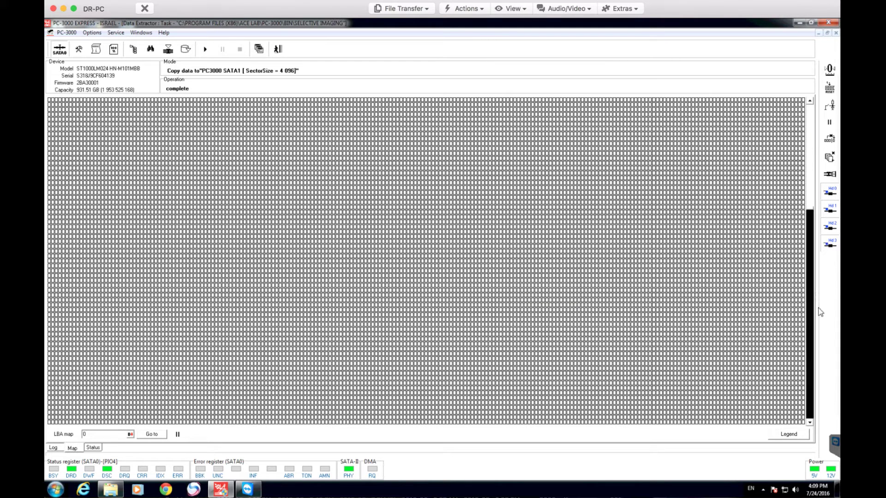
left_click(812, 317)
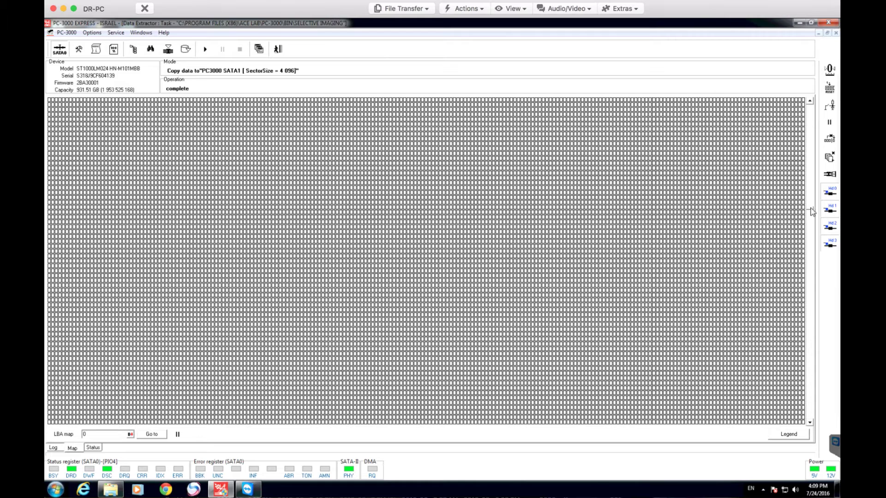
left_click_drag(812, 211, 810, 319)
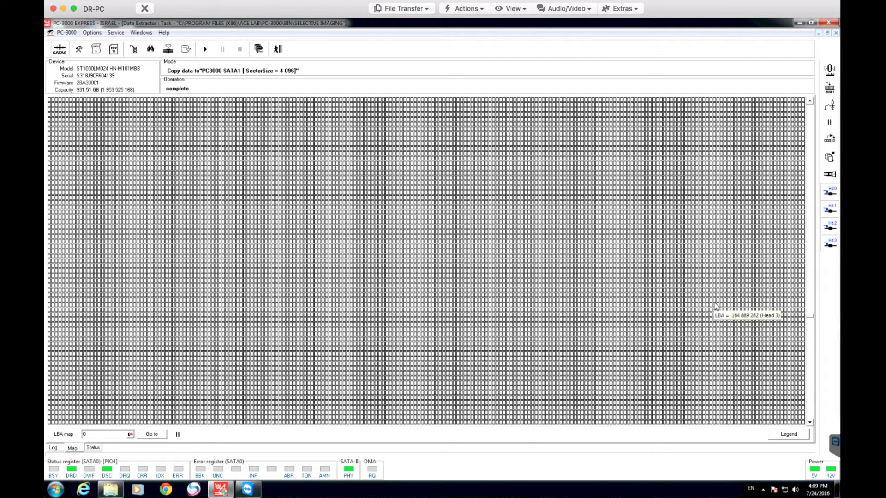
left_click_drag(810, 319, 812, 420)
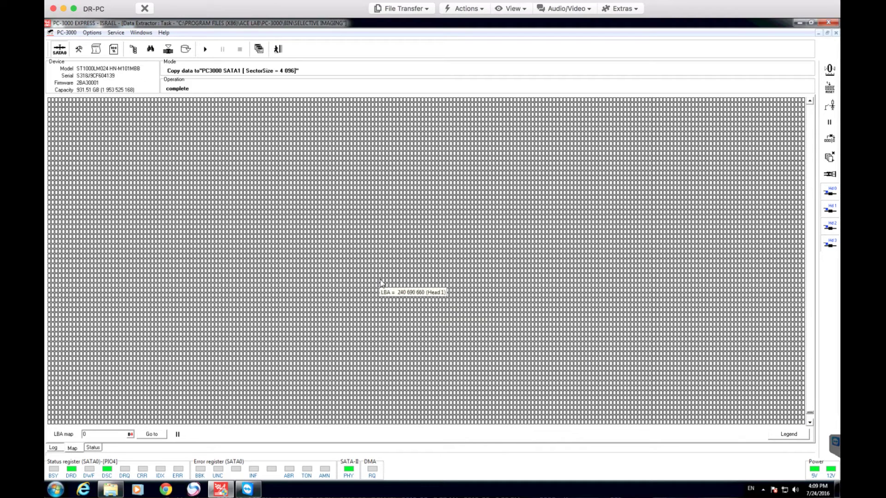
left_click(133, 55)
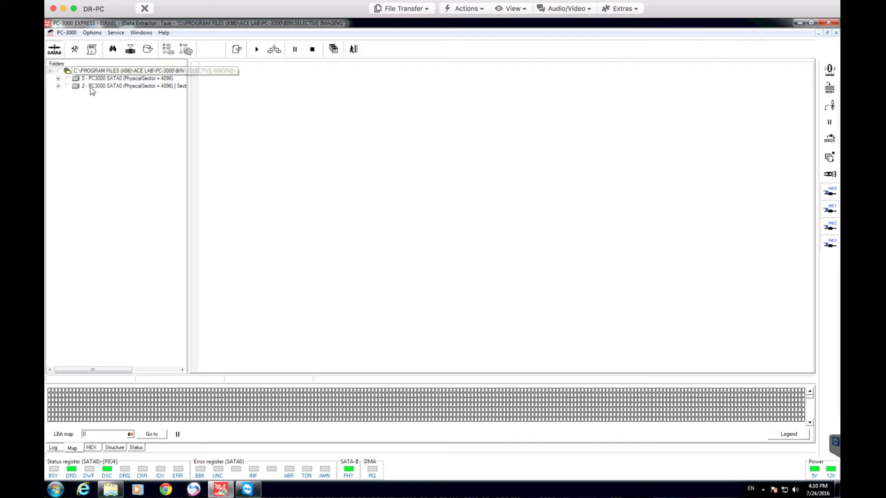
left_click(90, 87)
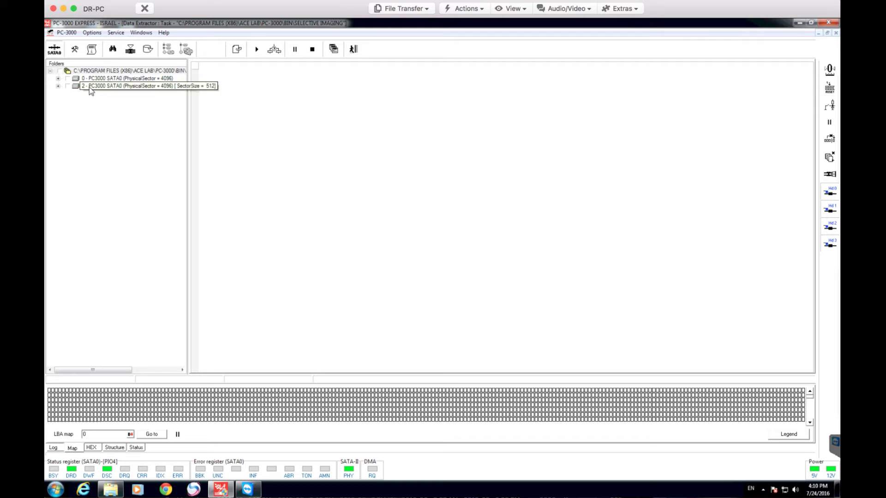
Expand the second device's 1 [07] partition and open its NTFS file system to list Root
left_click(58, 87)
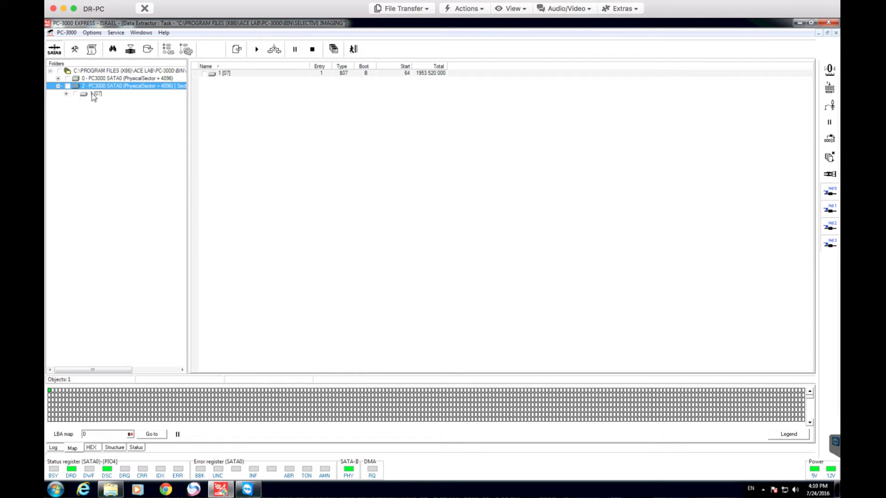
left_click(67, 95)
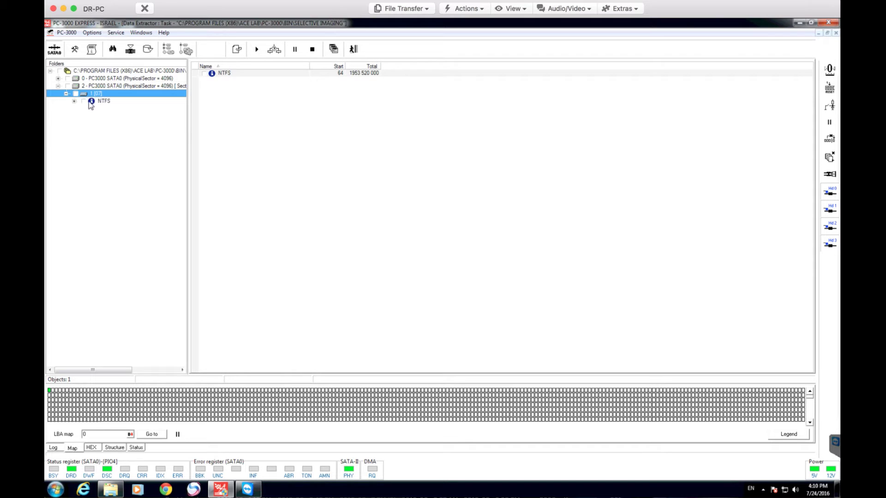
left_click(95, 104)
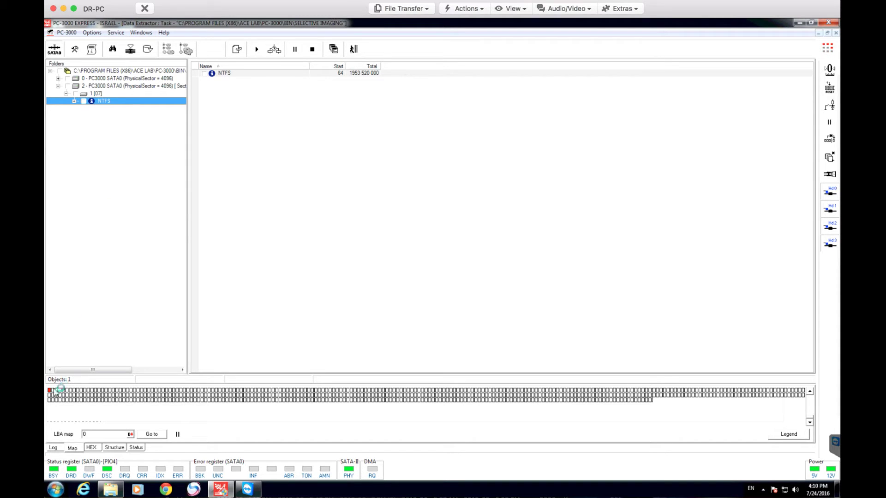
mouse_move(55, 393)
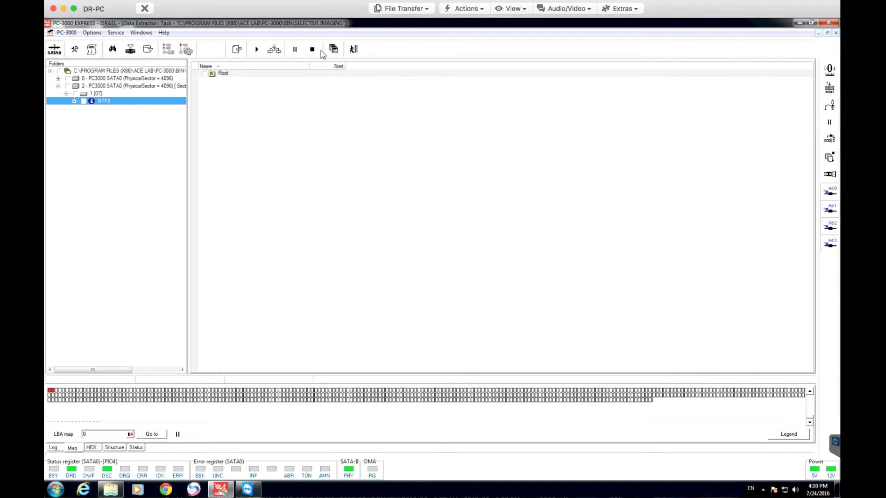
Set the copy's initial LBA to 100 000 000, apply it, and start copying to PC3000 SATA1
left_click(353, 49)
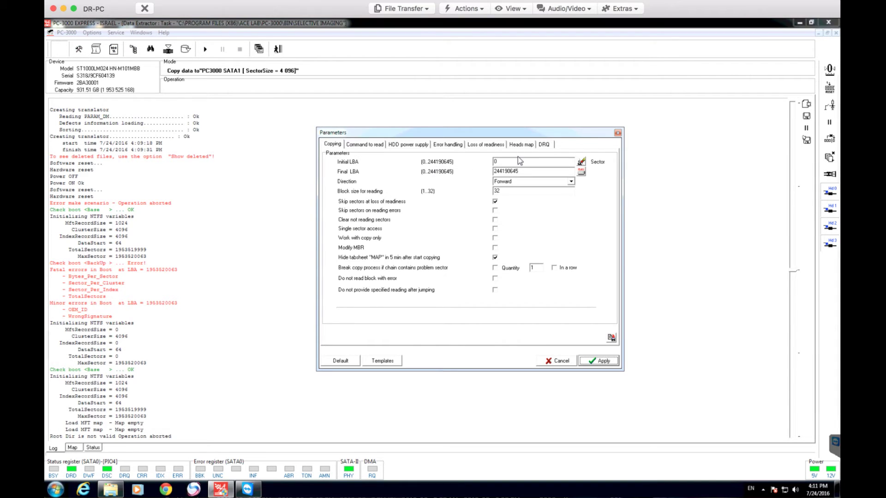
left_click_drag(517, 162, 492, 163)
type("1000000000")
left_click(589, 362)
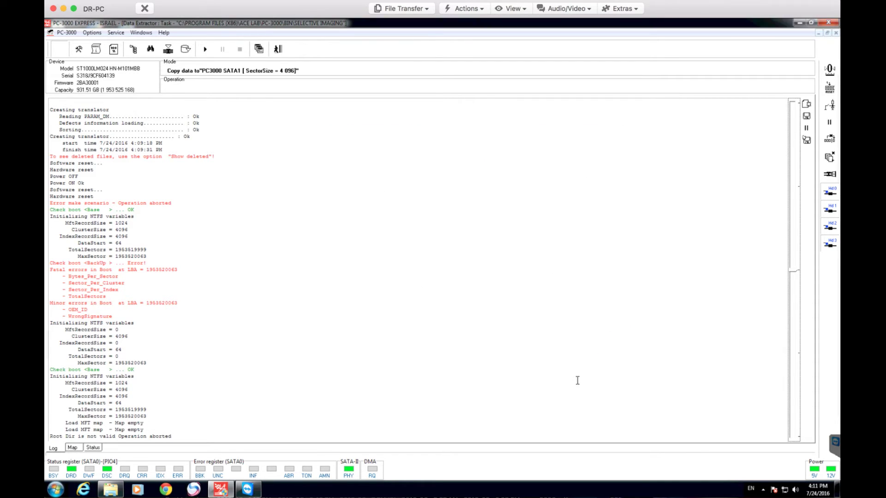
left_click(205, 49)
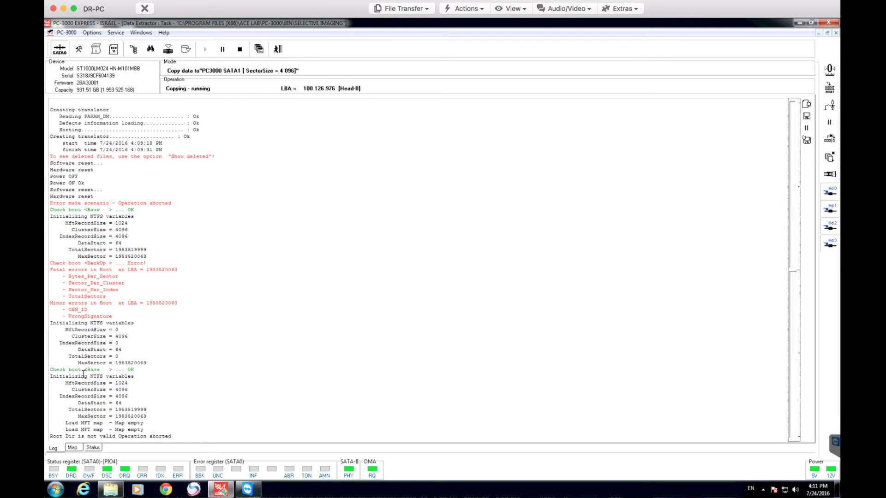
Watch progress on the LBA map, then stop the copy pass near LBA 102 093 200
left_click(72, 448)
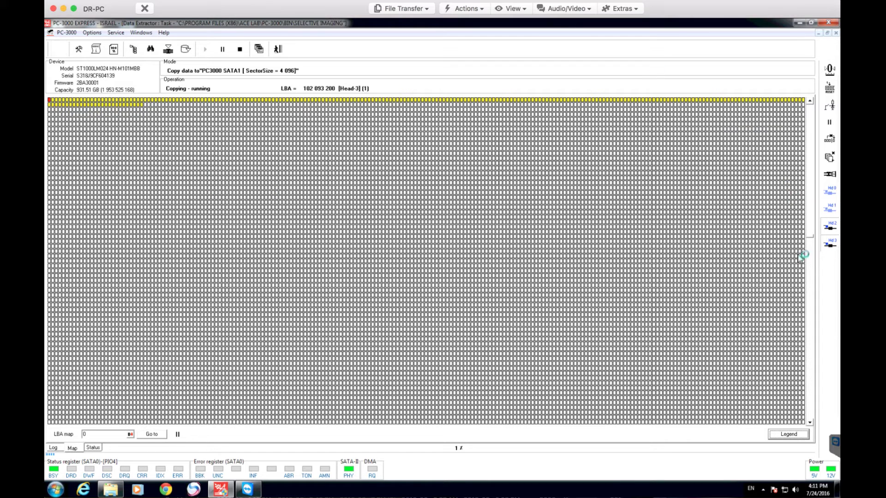
left_click(240, 50)
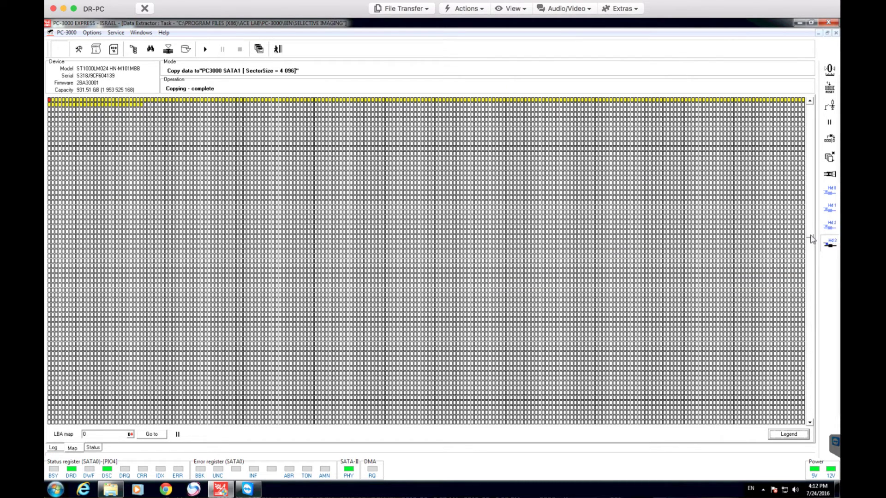
left_click(78, 49)
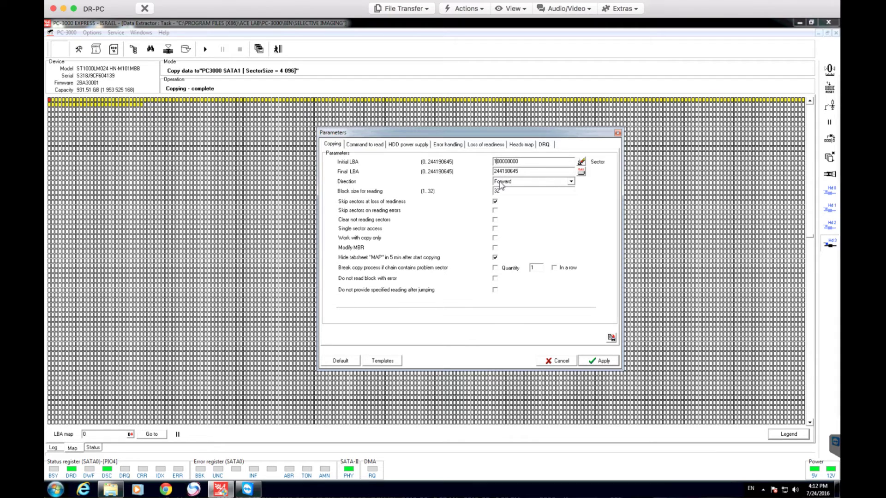
Change the initial LBA to 200 000 000, apply, run a short copy pass and stop it
type("2")
left_click(599, 361)
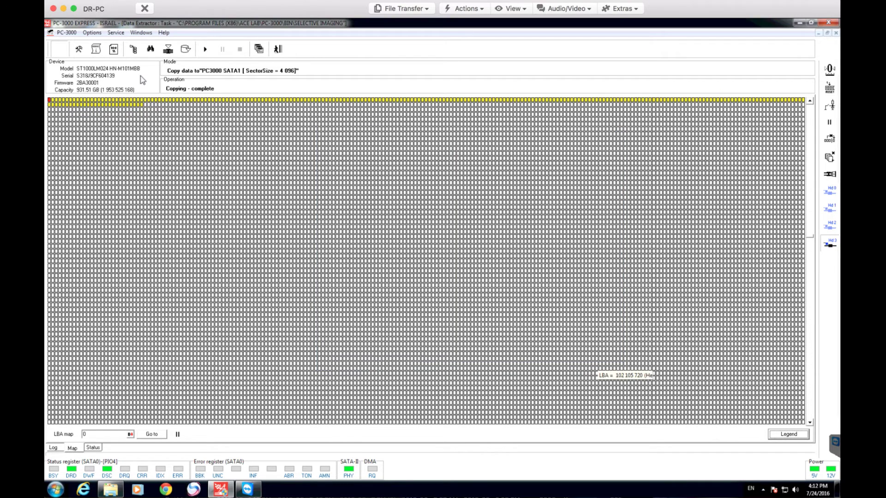
left_click(206, 50)
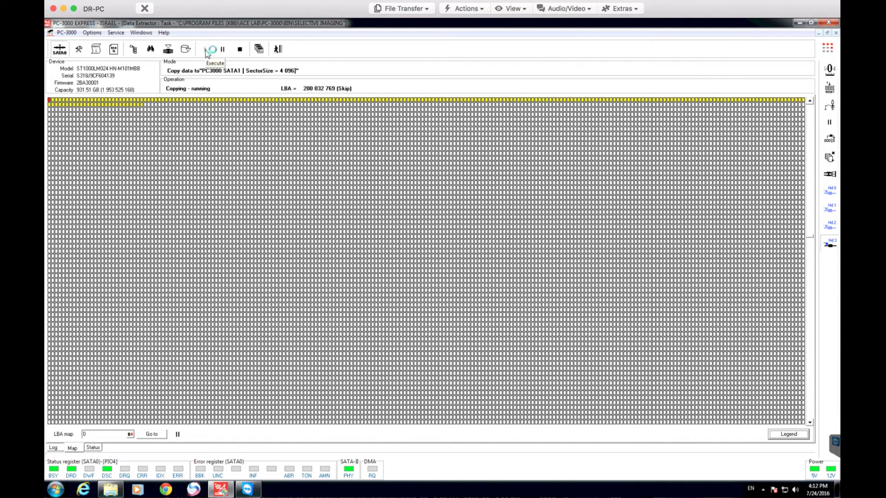
mouse_move(286, 119)
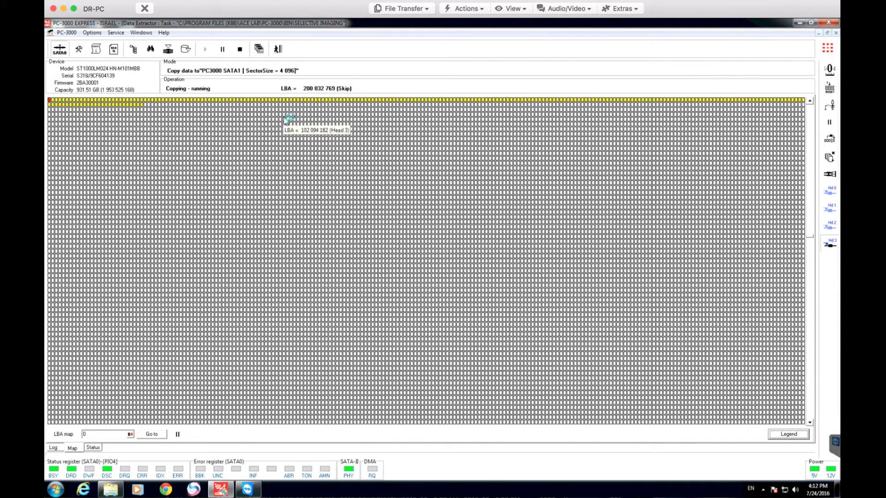
left_click(240, 49)
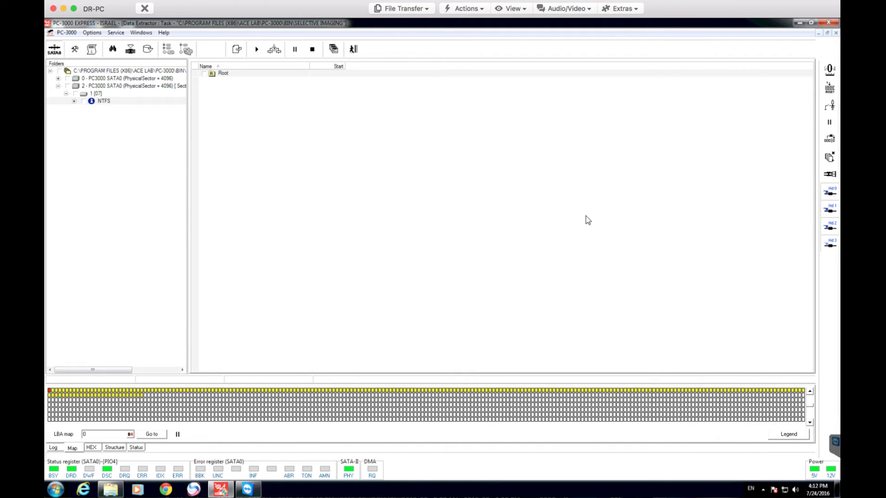
Refresh the NTFS partition twice until its Root folder shows start 6 291 530
right_click(110, 104)
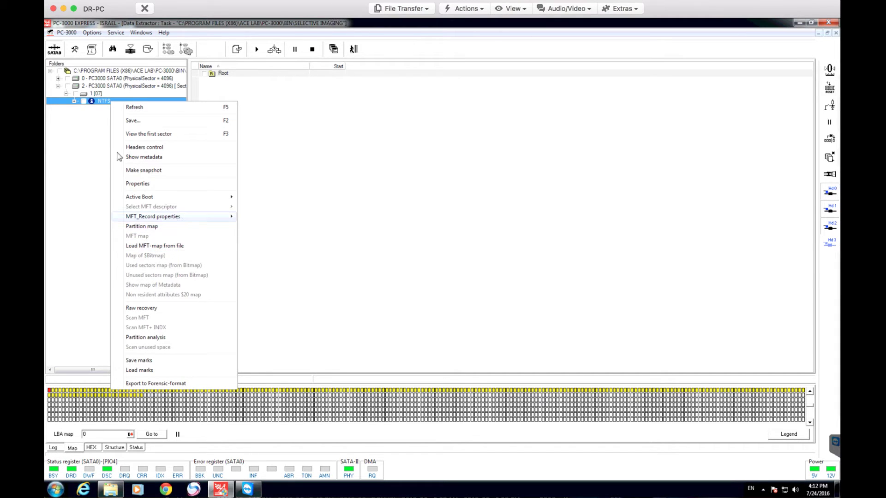
left_click(145, 107)
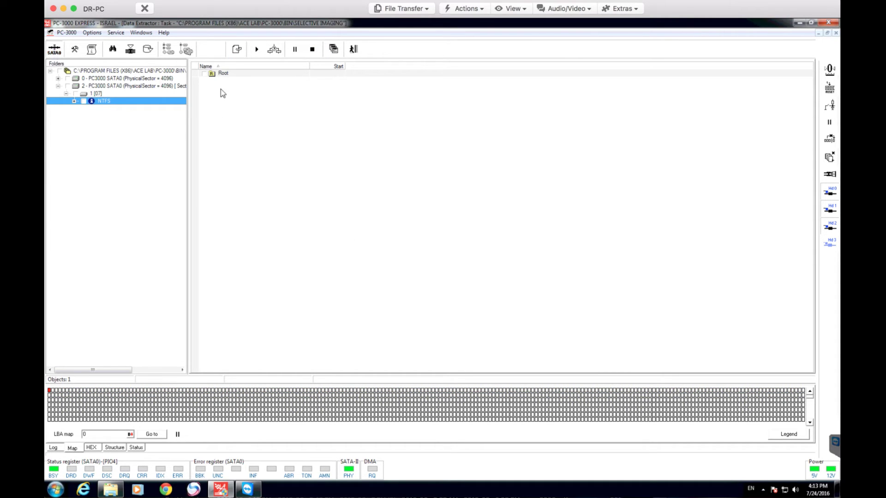
right_click(99, 106)
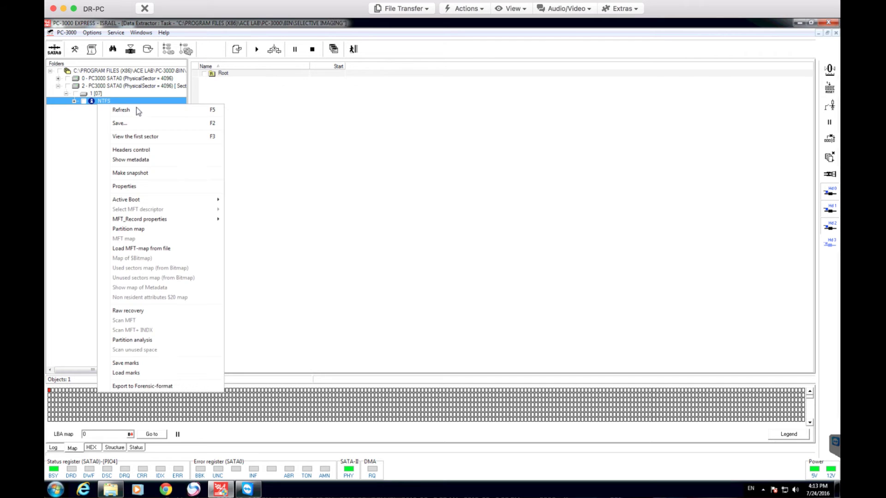
left_click(136, 112)
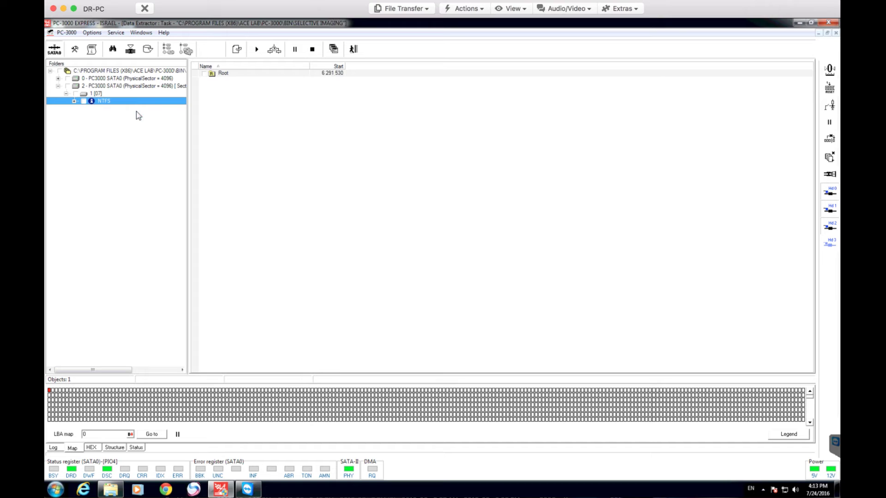
right_click(100, 101)
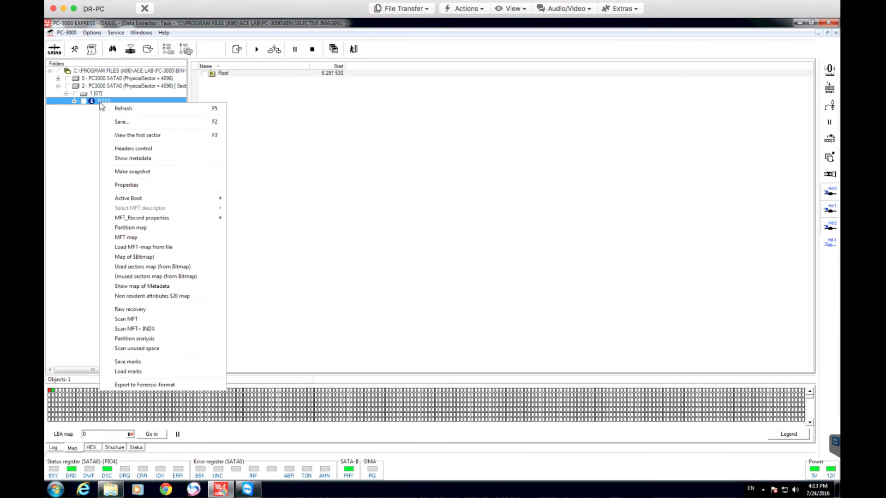
Create a drive-info MFT submap and copy both chains, LBA 786 440–787 144 and 119 637 428–119 638 194
left_click(133, 238)
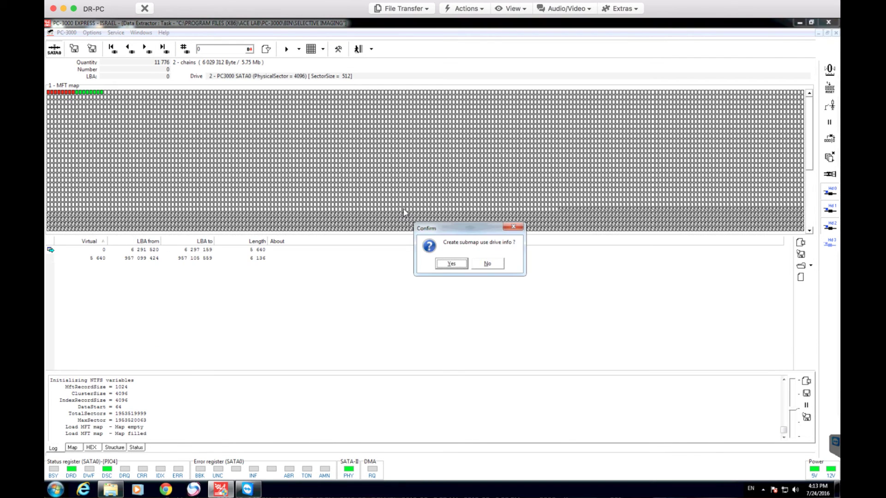
left_click(450, 264)
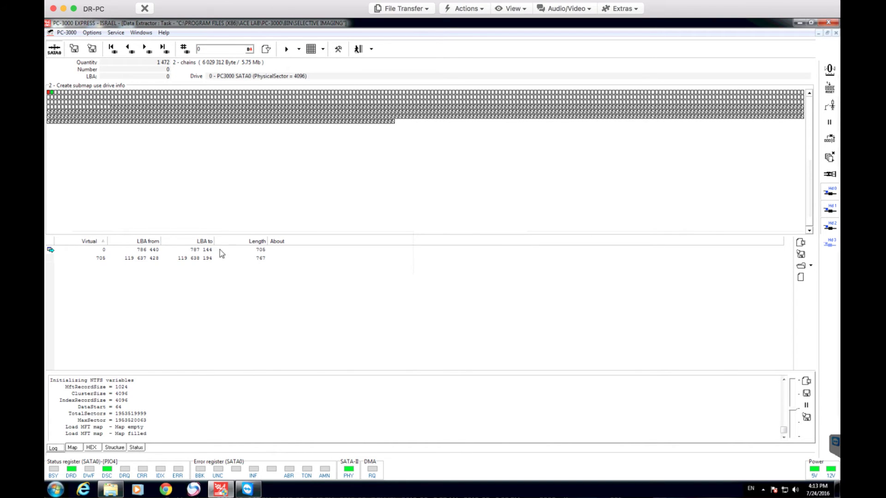
left_click(208, 252)
right_click(207, 253)
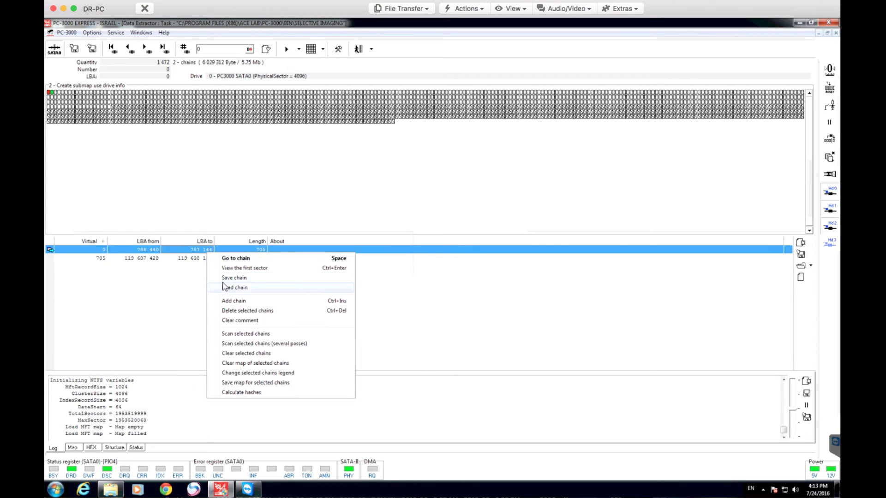
left_click(180, 261)
key("ctrl+a")
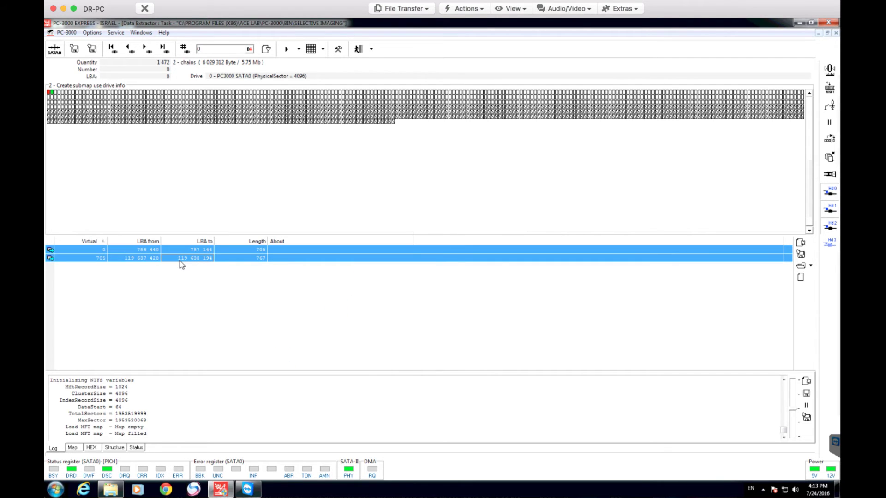
right_click(179, 261)
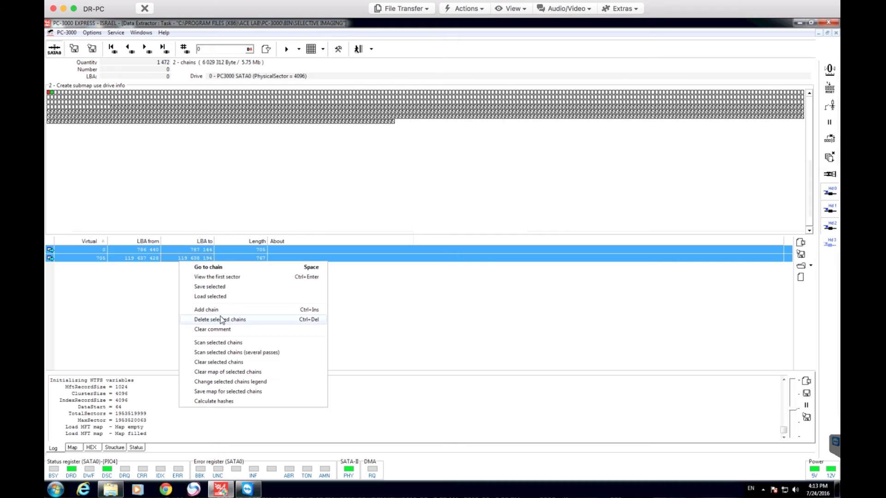
left_click(206, 342)
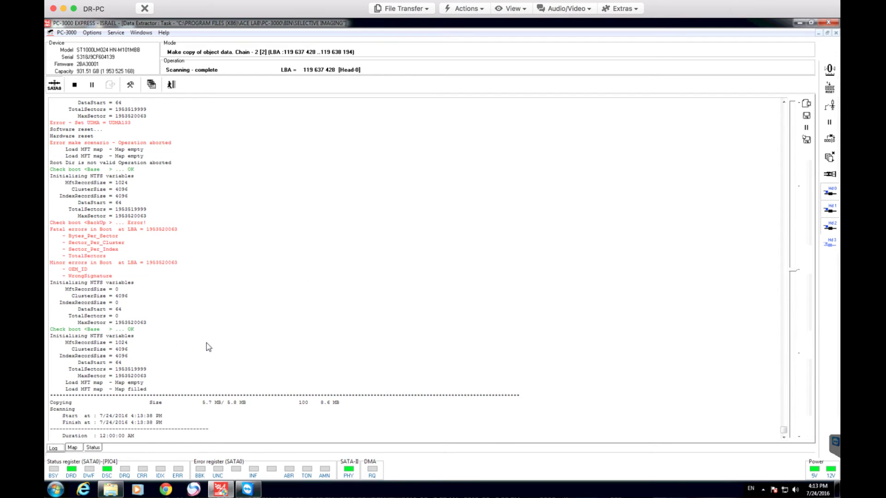
Review the copied MFT chains map, enable and apply 'Work with copy only', and keep the task open
left_click(173, 86)
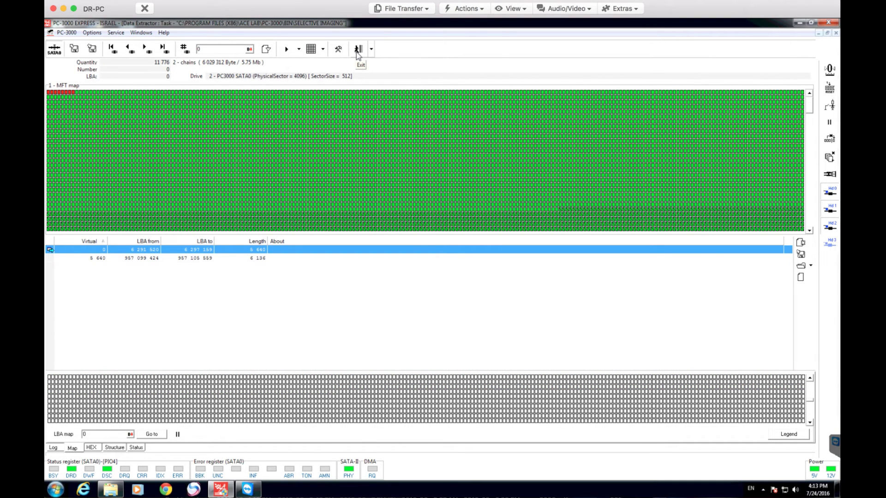
left_click(357, 51)
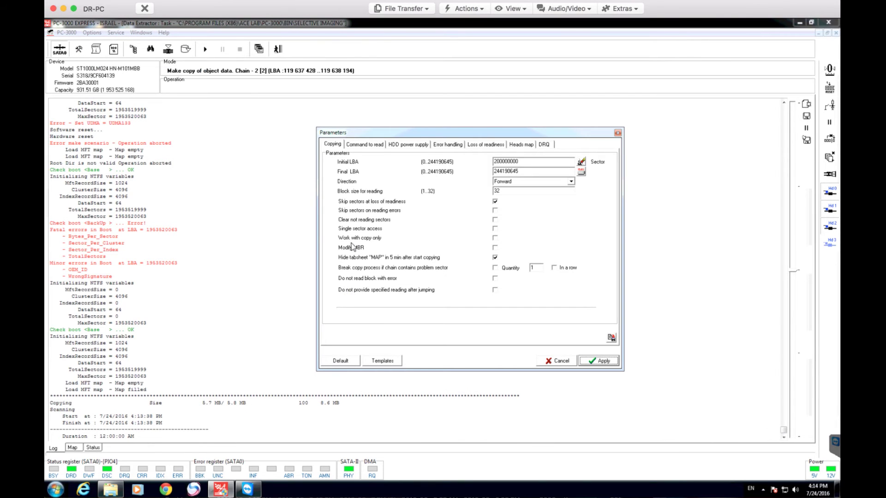
left_click(354, 238)
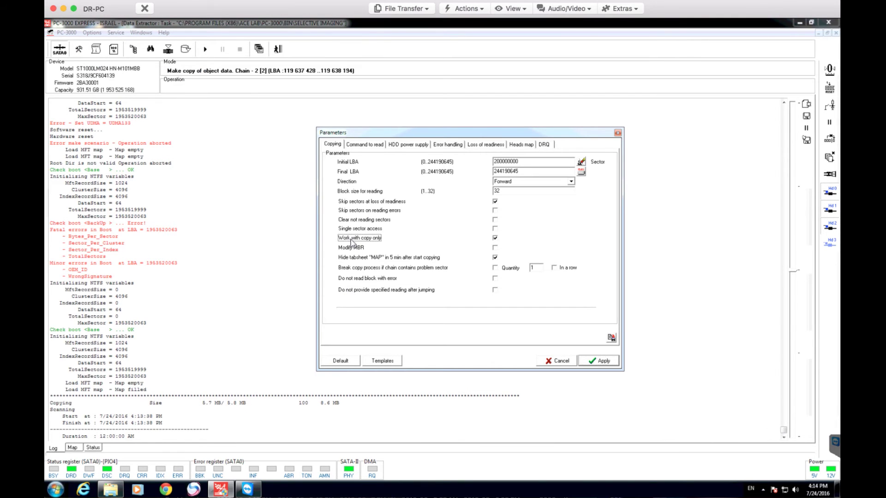
left_click(598, 361)
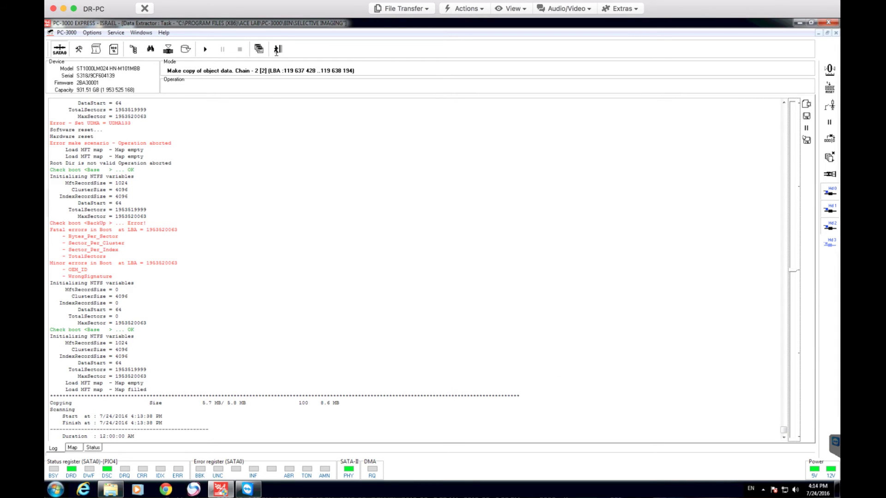
left_click(277, 50)
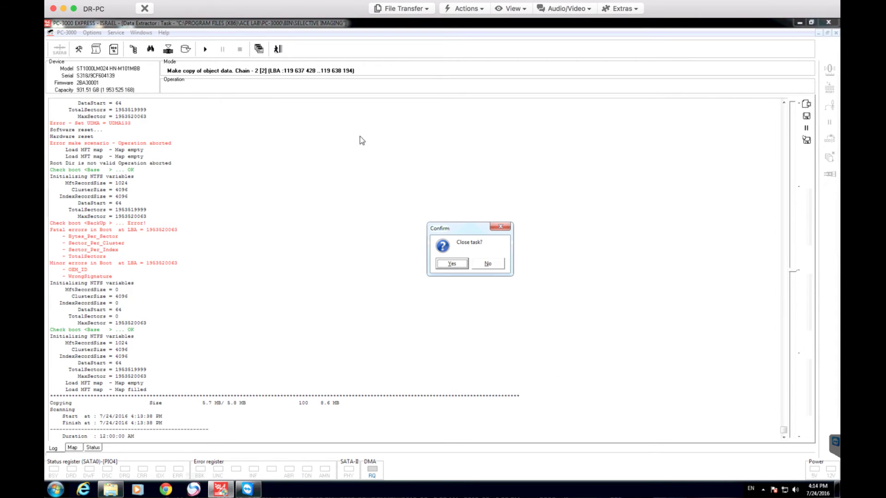
left_click(489, 263)
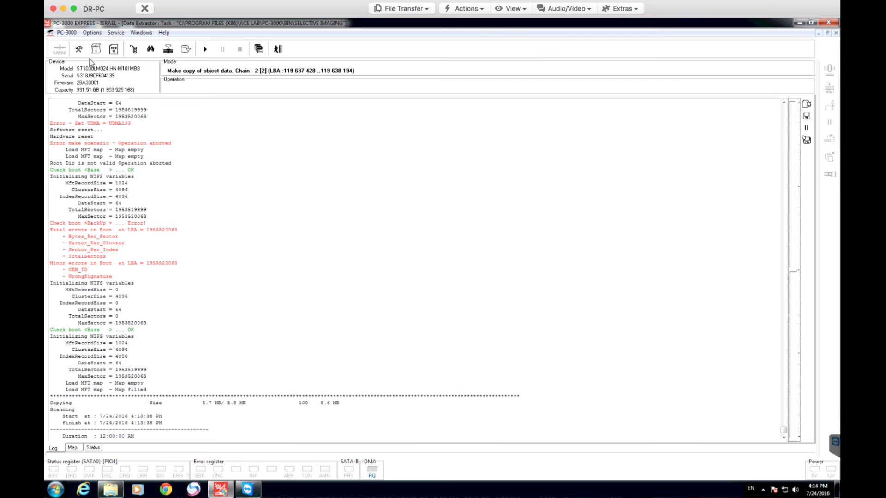
Scan the NTFS partition's MFT from the Folders view, finding 5 984 valid records
left_click(133, 49)
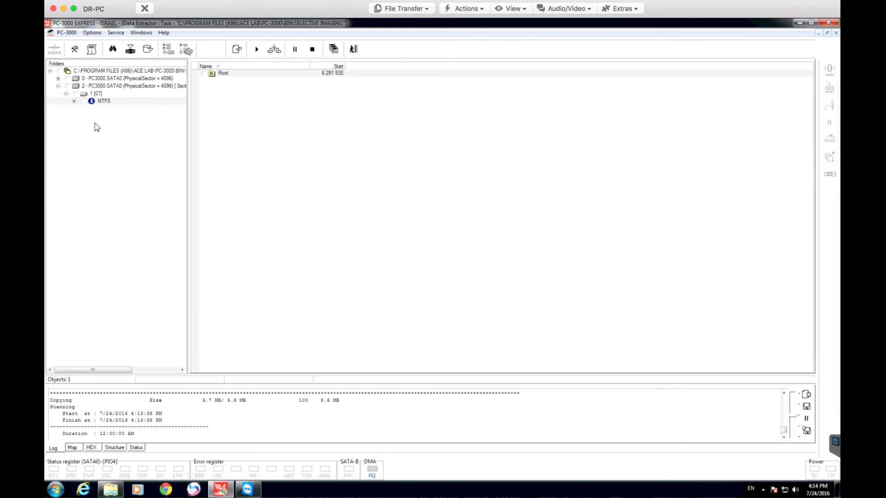
left_click(113, 102)
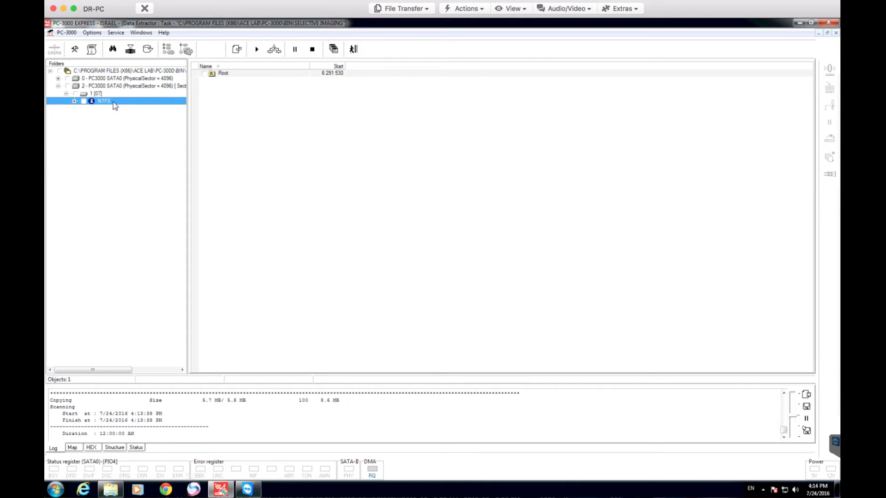
right_click(115, 106)
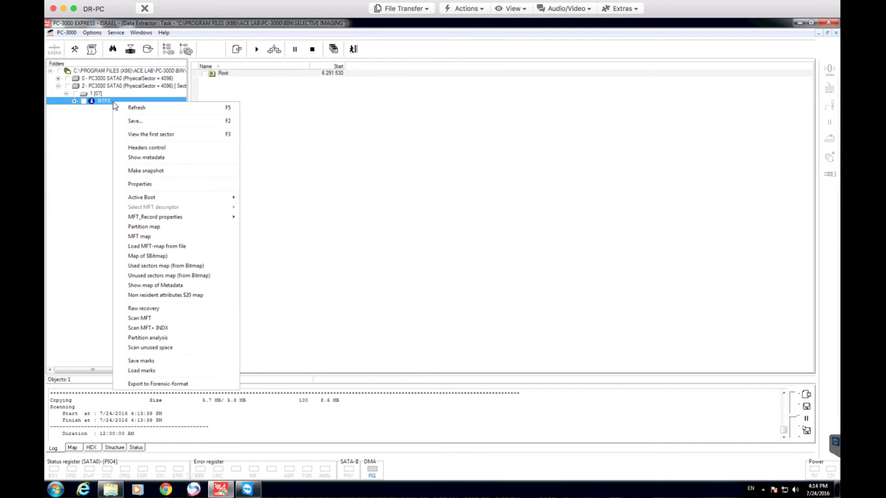
left_click(148, 319)
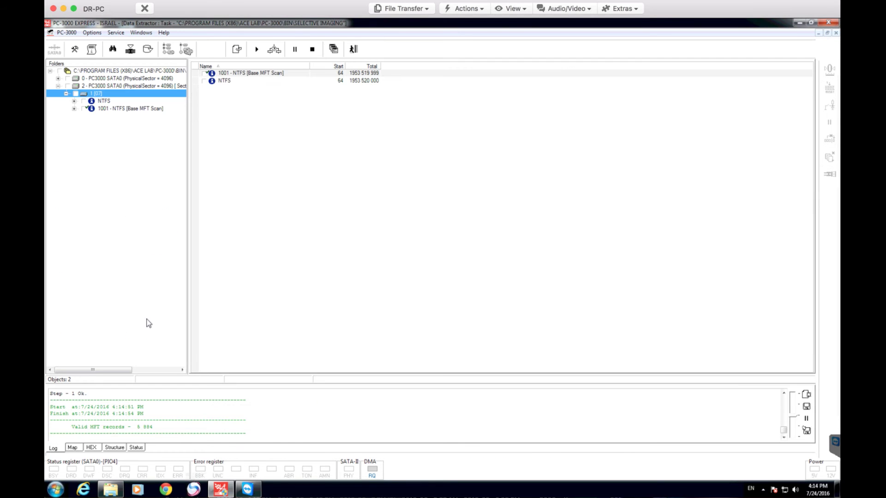
Under the Base MFT Scan Root, mark the '2015 أضاحي' and 'أفلام' folders for copying
left_click(73, 109)
left_click(81, 116)
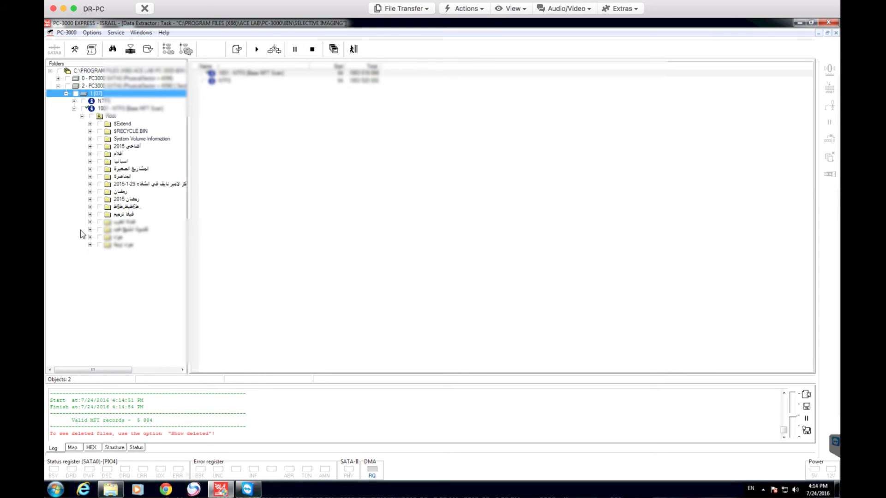
left_click(100, 146)
left_click(99, 154)
Create a map of the marked folders and files from Root, building the 221-chain submap
right_click(109, 116)
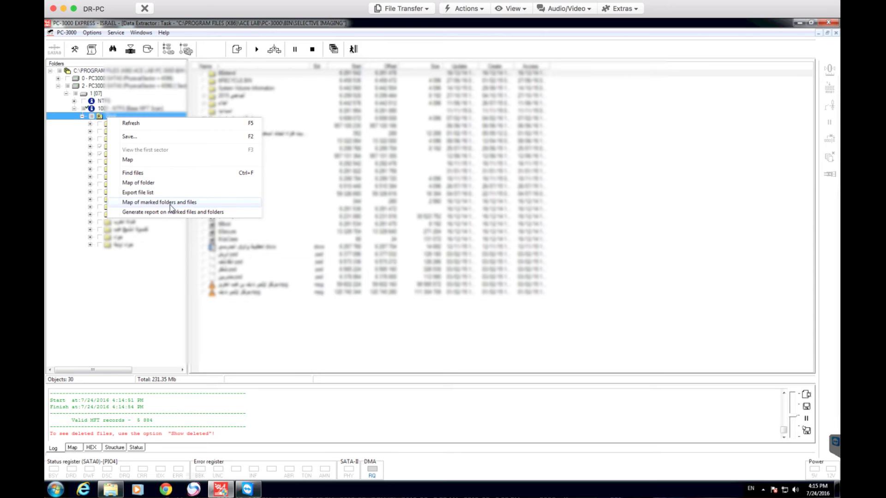
left_click(169, 203)
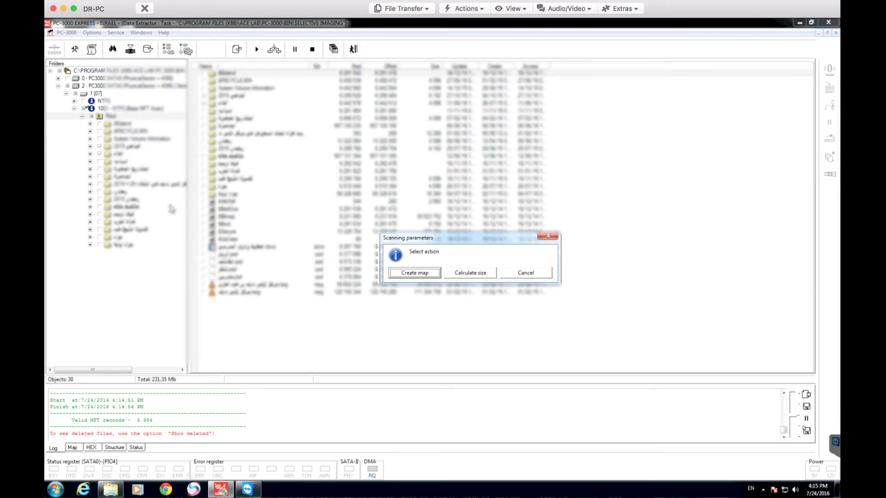
left_click(425, 275)
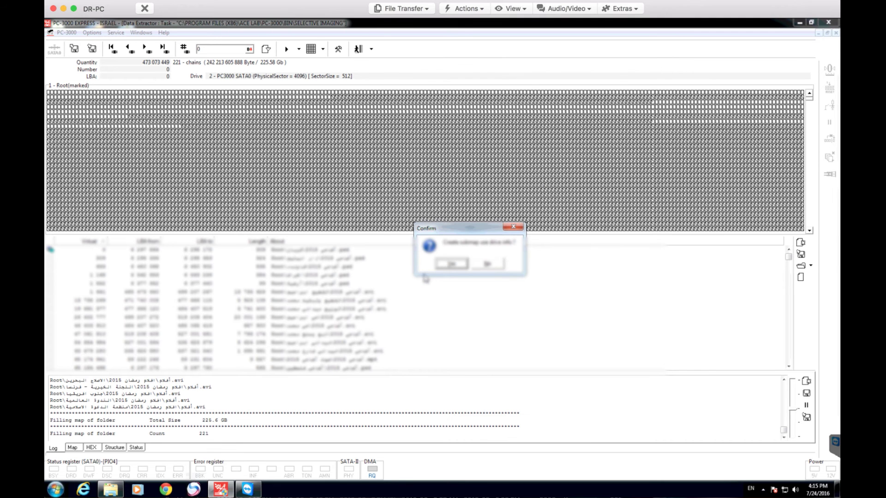
left_click(438, 263)
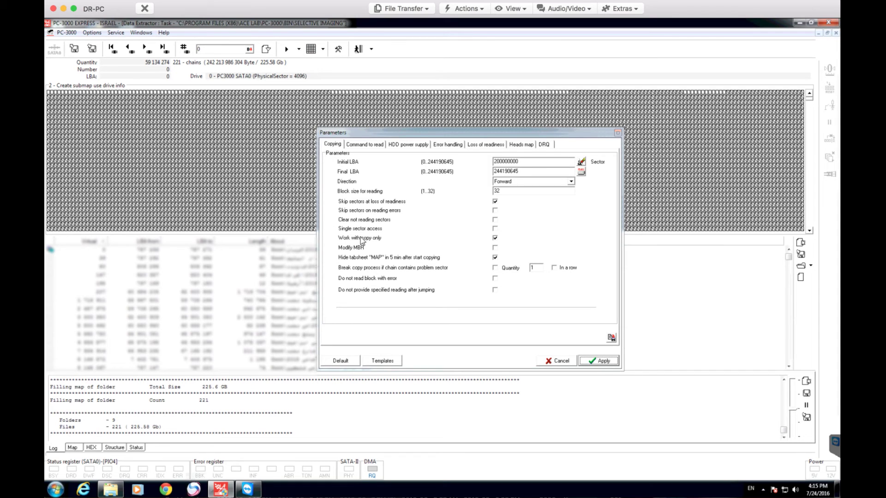
Turn off 'Work with copy only' and apply the copying parameters
left_click(362, 239)
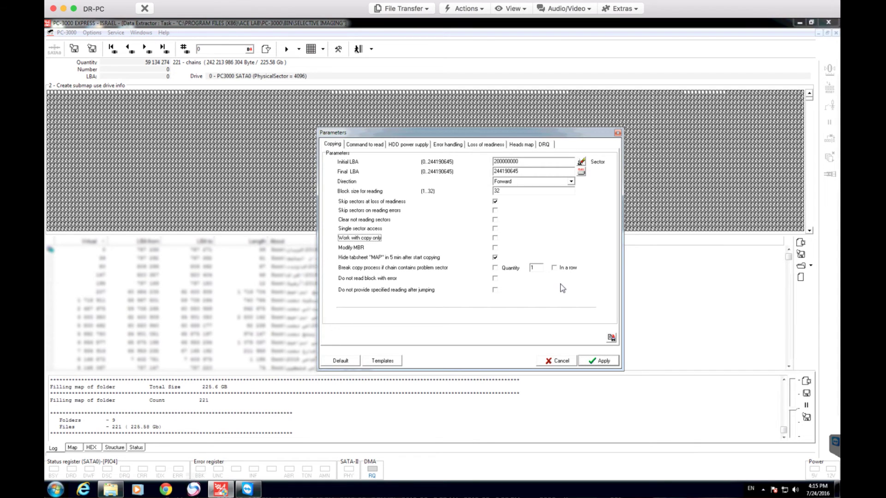
left_click(603, 361)
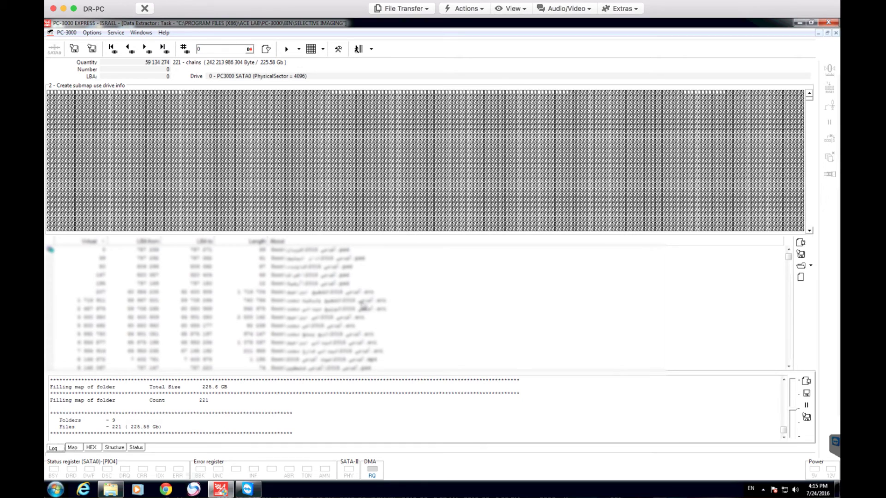
left_click(195, 283)
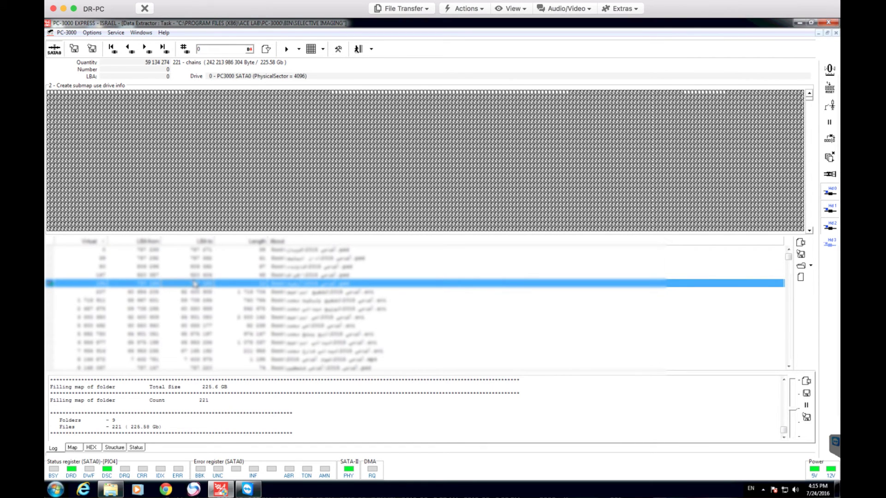
Select all 221 chains, start 'Scan selected chains', and follow progress on the Map tab
key("ctrl+a")
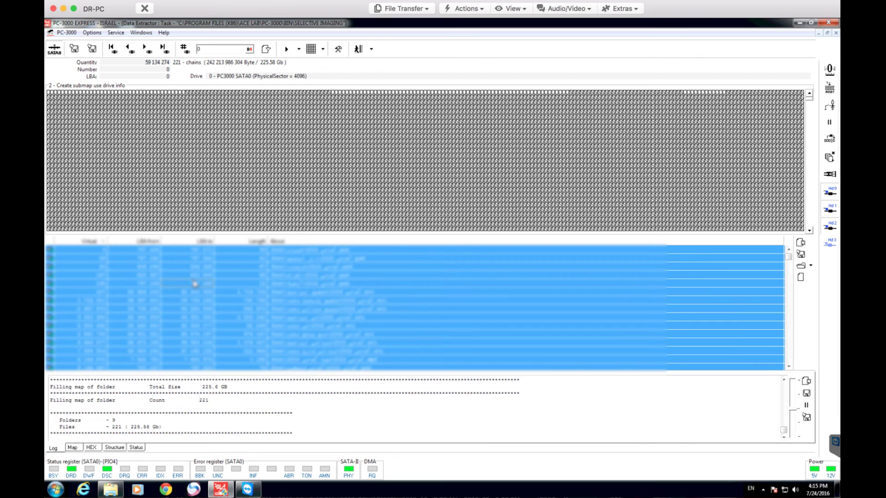
right_click(195, 284)
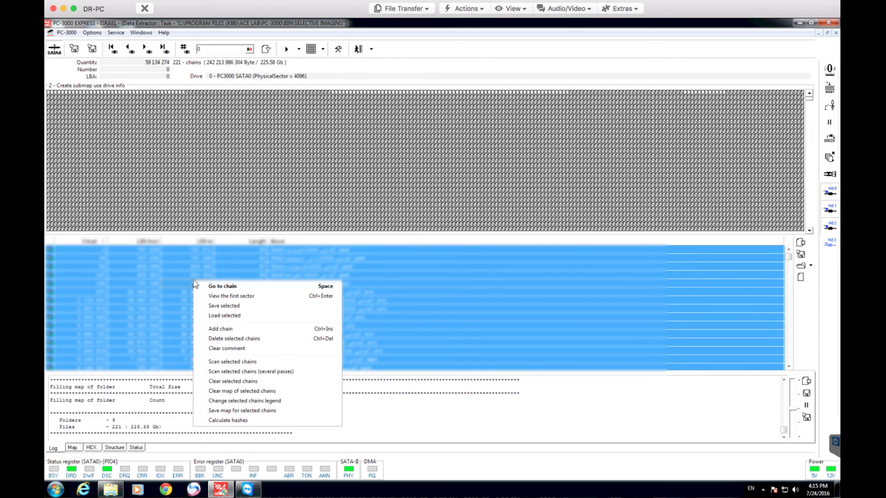
left_click(222, 363)
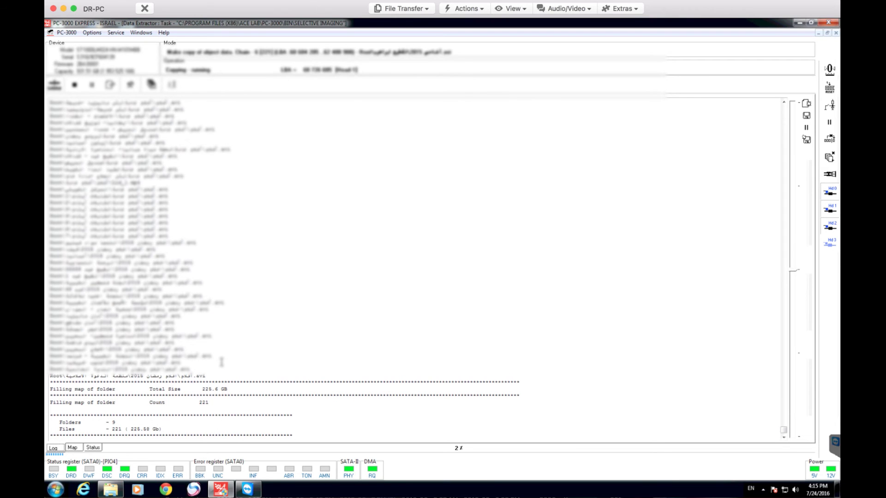
left_click(74, 448)
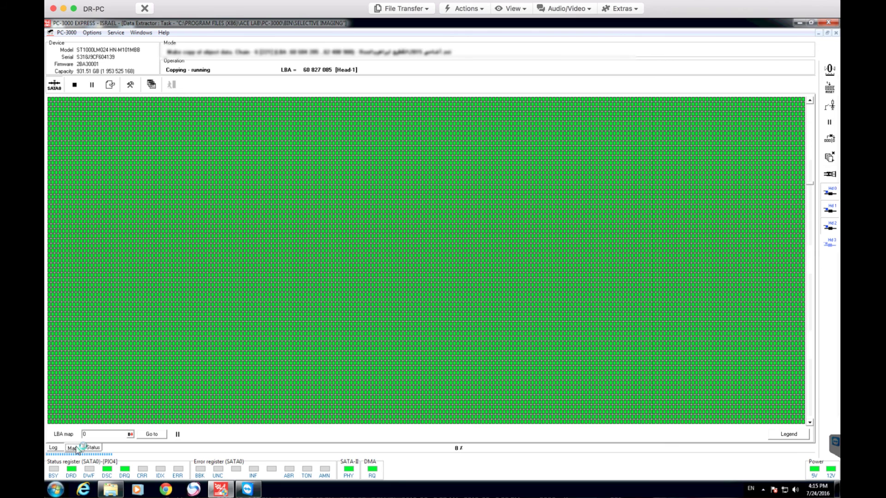